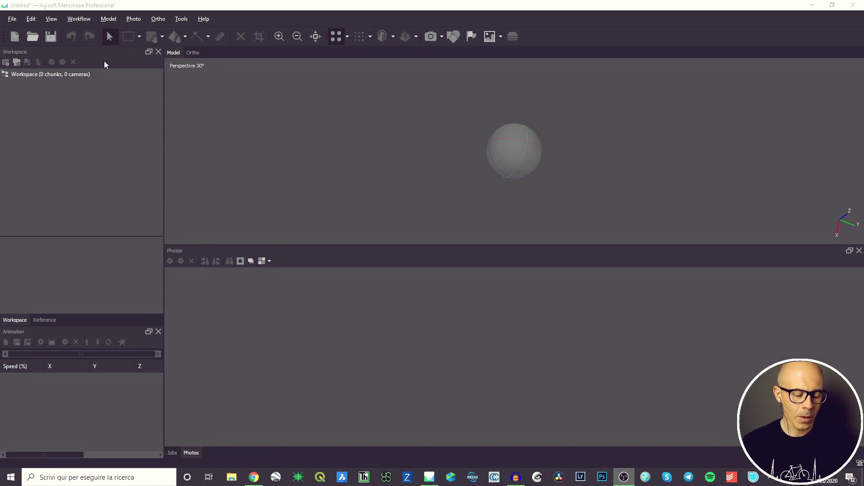
# - Open the Workflow menu in the empty untitled project to reach Add Photos
pyautogui.click(81, 20)
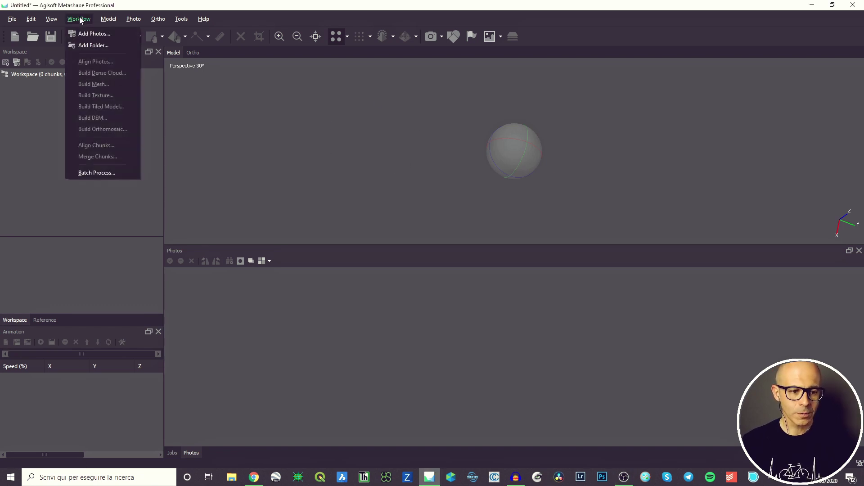
# - Start Add Photos and select all six photos, DJI_0956 through DJI_0961, in the Phantom 4 folder
pyautogui.click(108, 39)
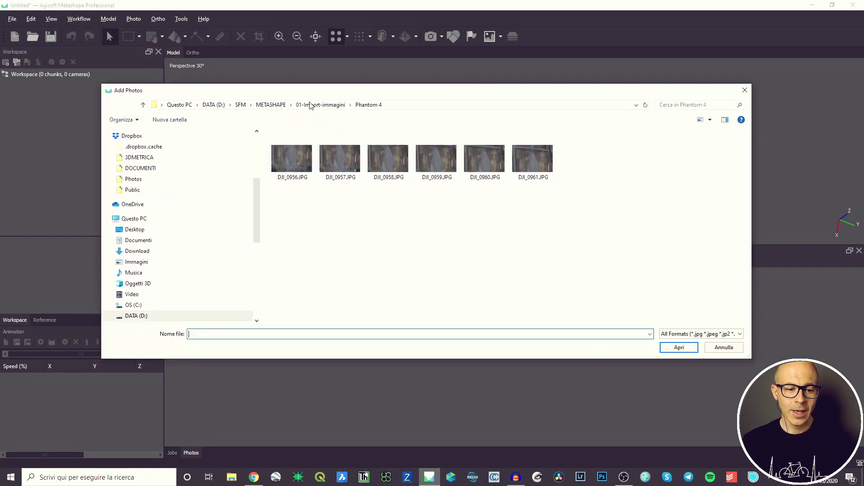
pyautogui.moveTo(343, 94); pyautogui.dragTo(308, 65)
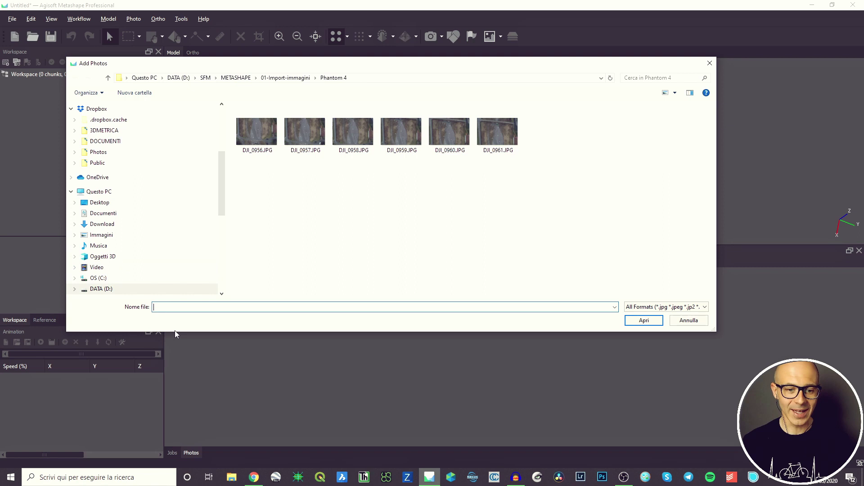
pyautogui.moveTo(595, 130); pyautogui.dragTo(252, 170)
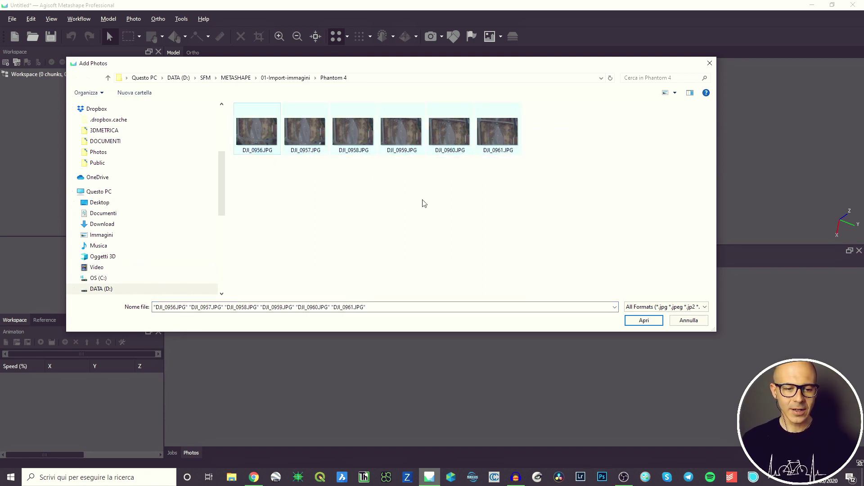
pyautogui.moveTo(606, 133); pyautogui.dragTo(301, 198)
pyautogui.click(509, 130)
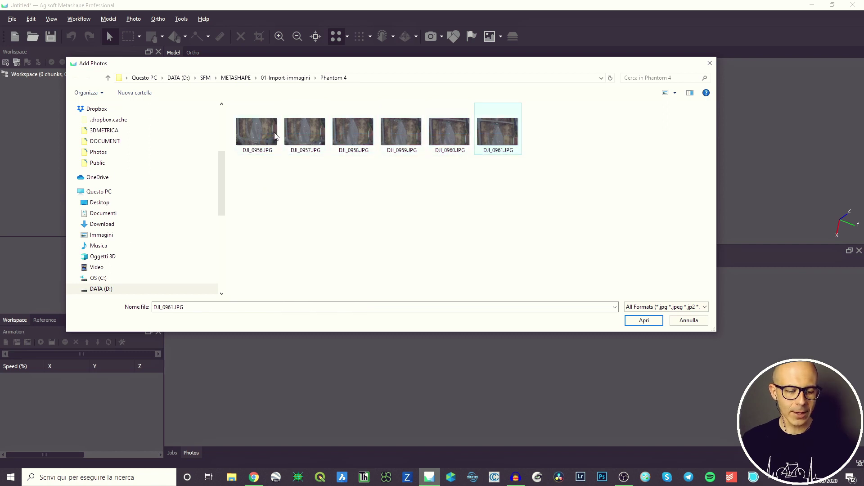
pyautogui.keyDown('ctrl'); pyautogui.click(258, 135); pyautogui.keyUp('ctrl')
pyautogui.keyDown('ctrl'); pyautogui.click(363, 138); pyautogui.keyUp('ctrl')
pyautogui.click(247, 134)
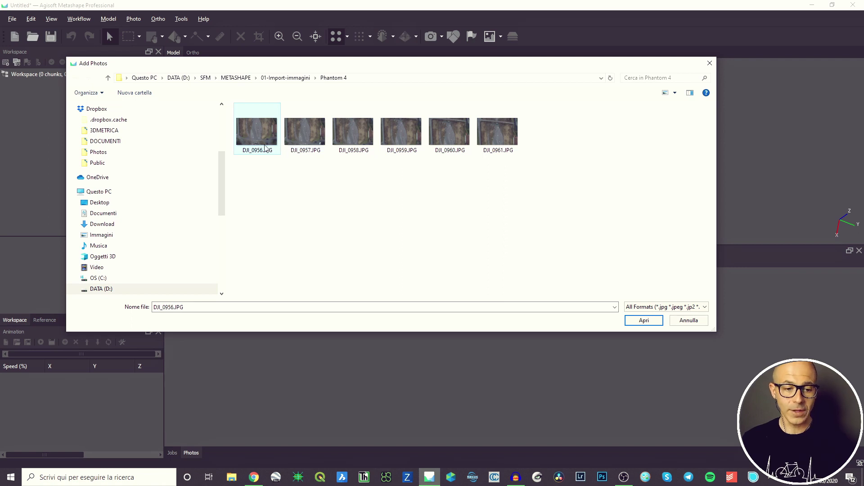
pyautogui.keyDown('shift'); pyautogui.click(498, 133); pyautogui.keyUp('shift')
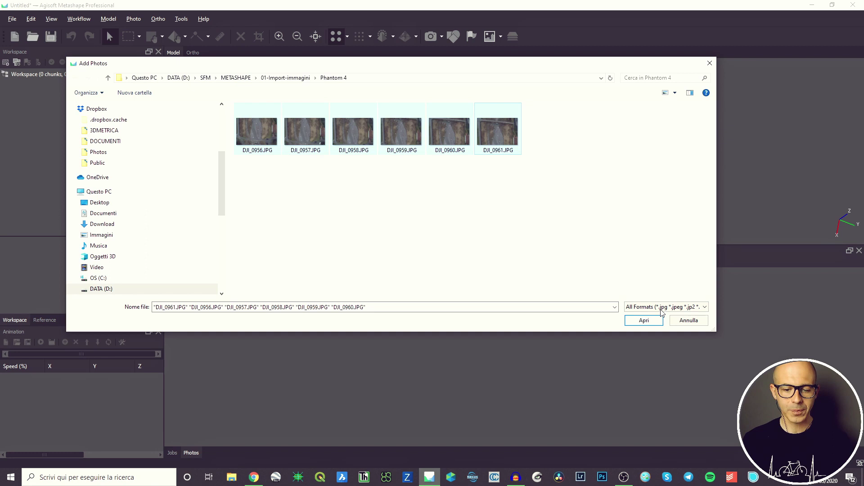
# - Keep all supported image formats and import the six selected photos as Chunk 1
pyautogui.click(678, 307)
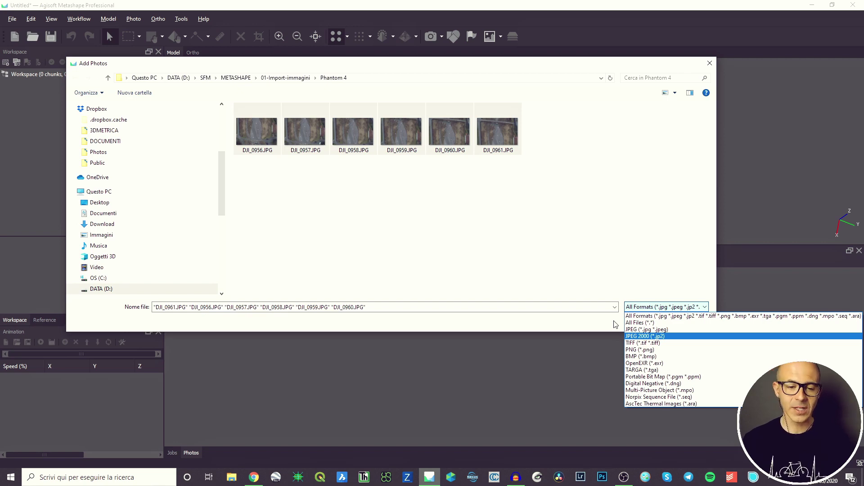
pyautogui.click(602, 278)
pyautogui.click(660, 321)
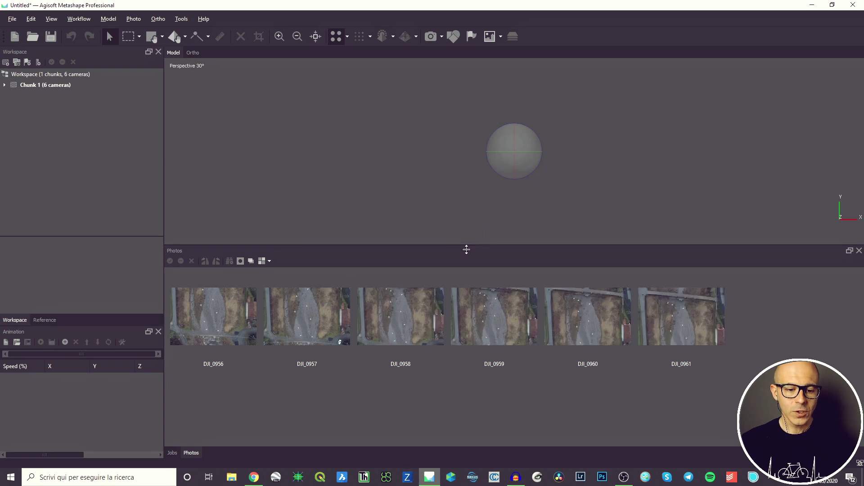
# - Give the Model view more height and expand Chunk 1 to show its Cameras group (0/6 aligned)
pyautogui.moveTo(466, 245); pyautogui.dragTo(465, 305)
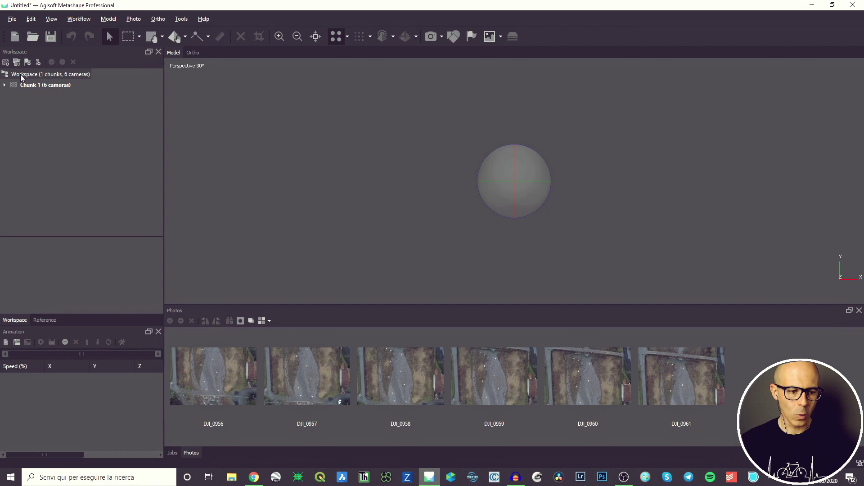
pyautogui.click(4, 86)
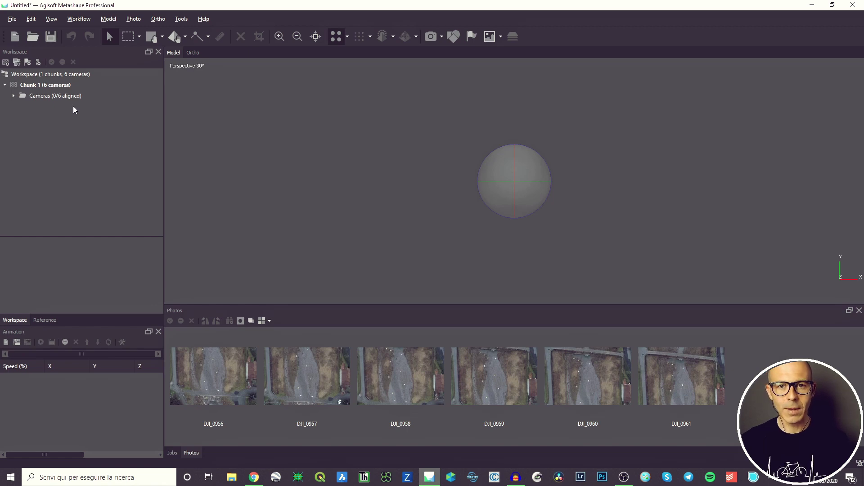
# - Expand Cameras to list DJI_0956–DJI_0961 and enlarge the Photos pane upward
pyautogui.click(14, 96)
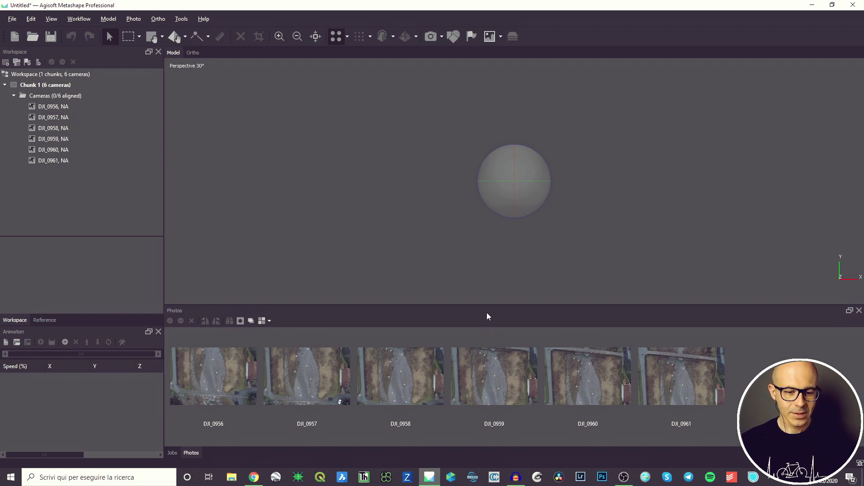
pyautogui.moveTo(488, 303); pyautogui.dragTo(486, 244)
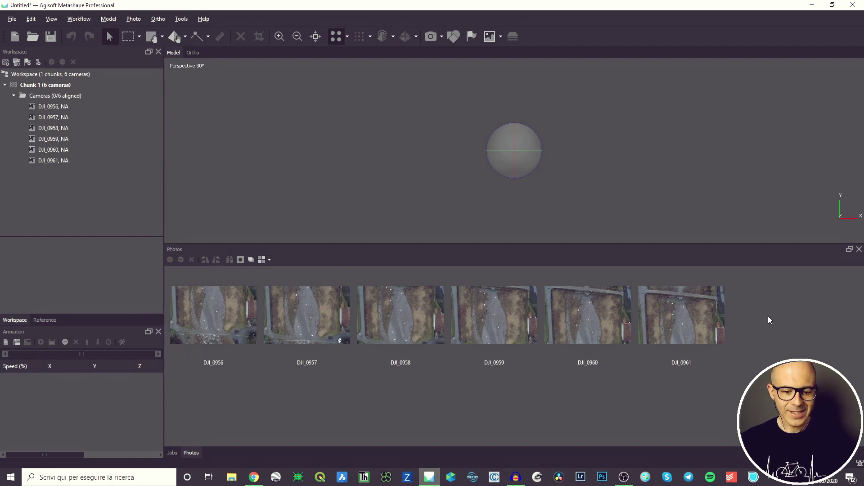
# - Try Medium and Small thumbnails, then show the photos as a Details metadata table
pyautogui.click(269, 260)
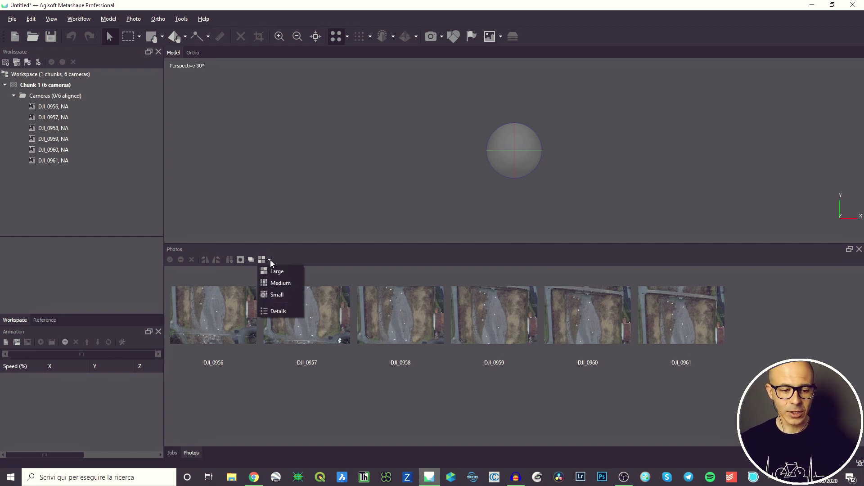
pyautogui.click(275, 283)
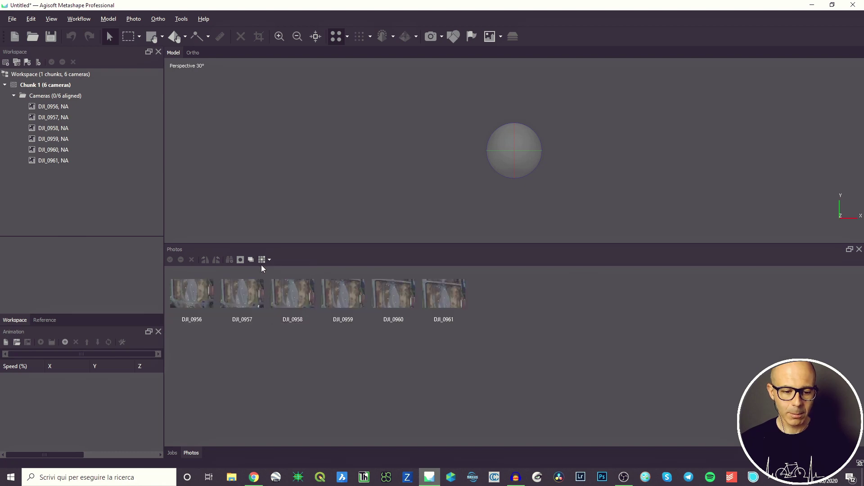
pyautogui.click(269, 259)
pyautogui.click(281, 294)
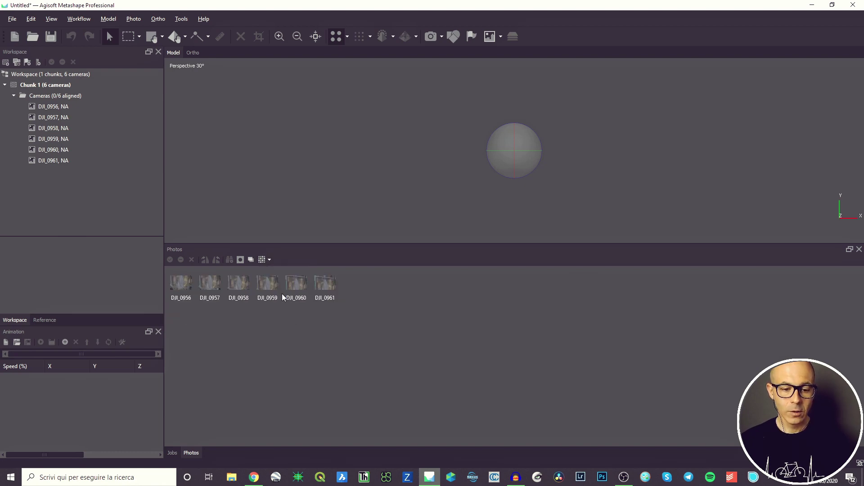
pyautogui.click(269, 260)
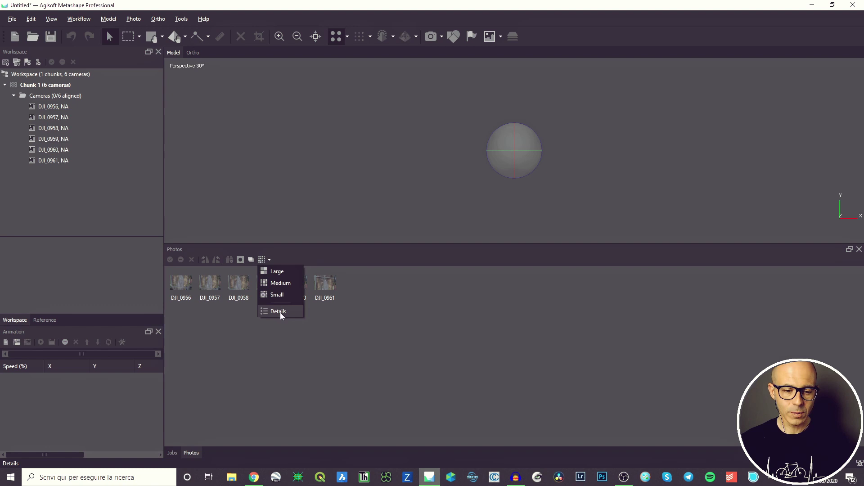
pyautogui.click(280, 312)
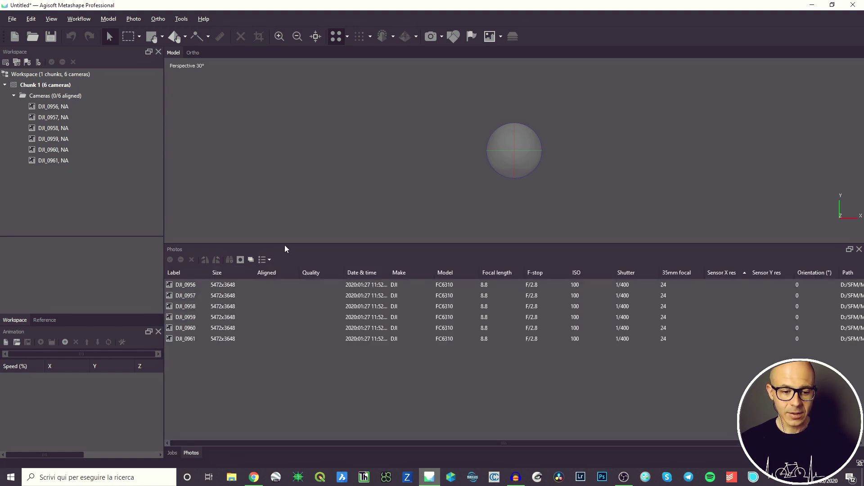
# - Resize the Photos table so full capture dates show, then open photo DJI_0957
pyautogui.moveTo(285, 245); pyautogui.dragTo(275, 270)
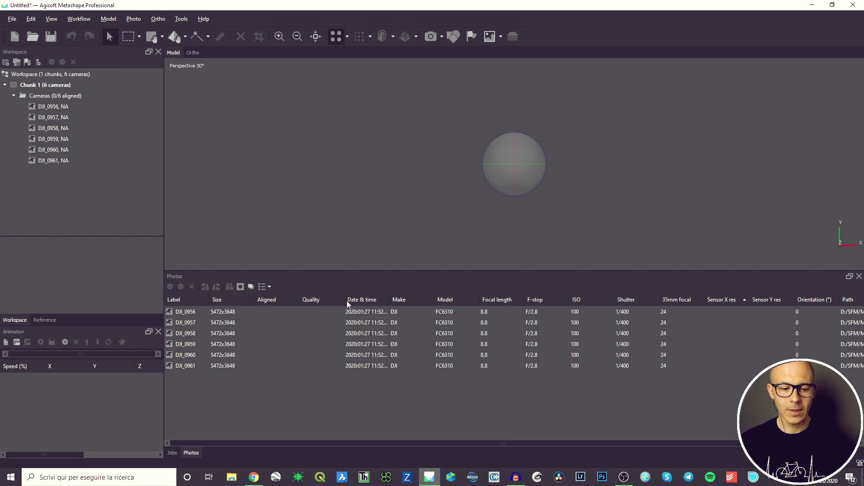
pyautogui.moveTo(345, 300); pyautogui.dragTo(376, 299)
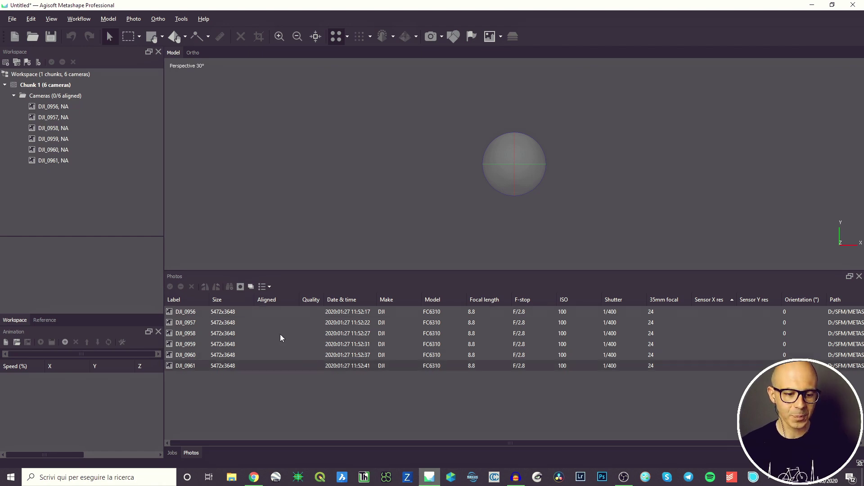
pyautogui.doubleClick(180, 323)
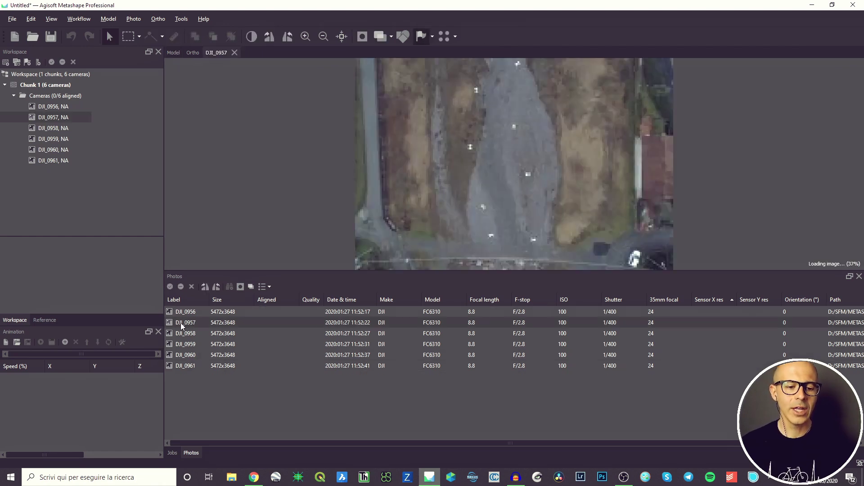
# - Enlarge the photo area and zoom into the gravel of DJI_0957, panning across it
pyautogui.moveTo(455, 272); pyautogui.dragTo(455, 358)
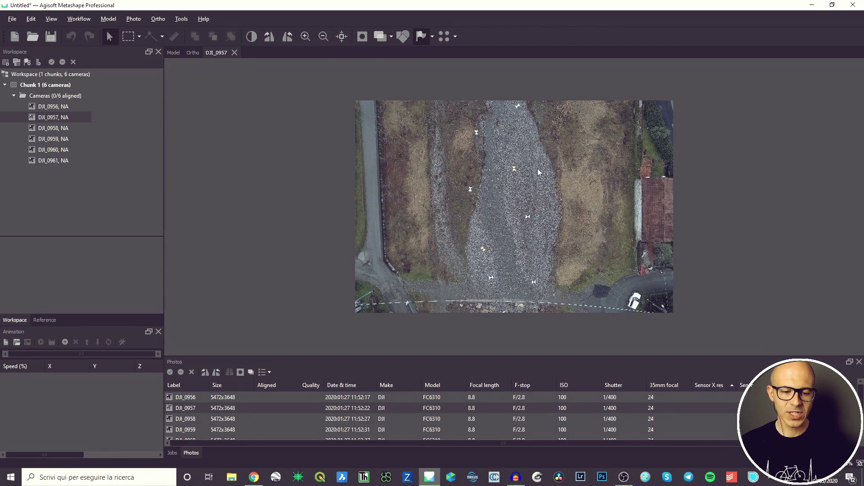
pyautogui.scroll(10, 518, 186)
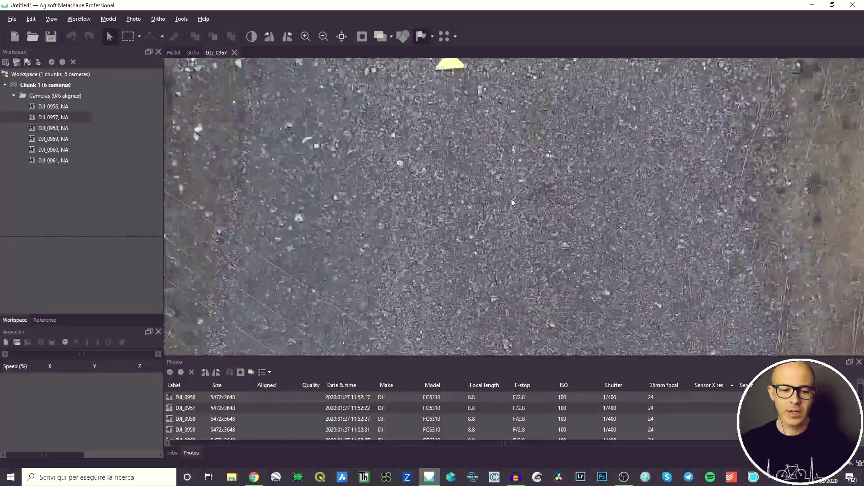
pyautogui.scroll(-12, 503, 201)
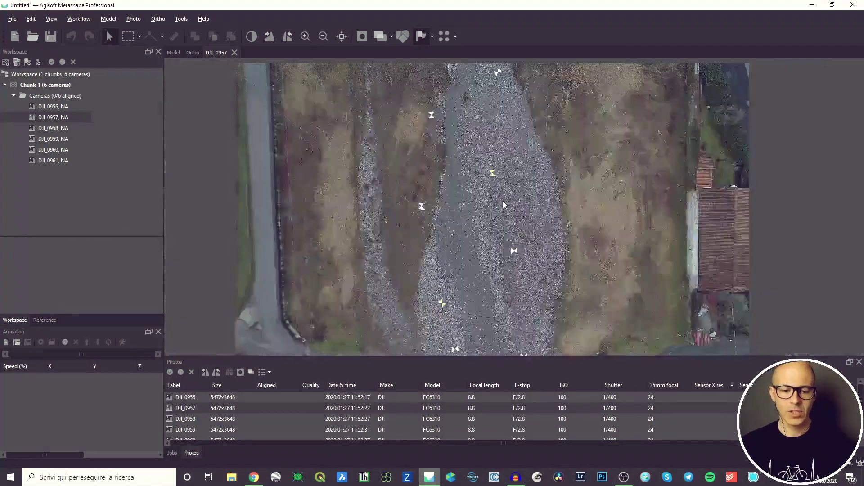
pyautogui.scroll(5, 504, 199)
pyautogui.scroll(5, 504, 199)
pyautogui.scroll(-8, 579, 180)
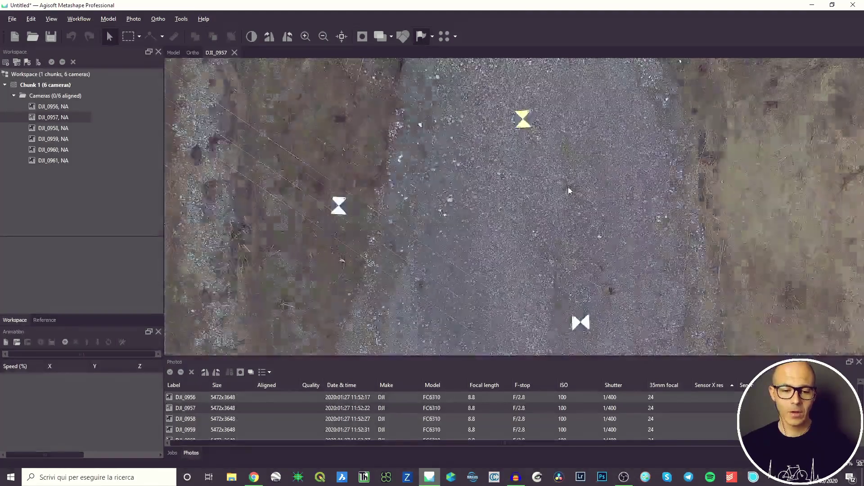
pyautogui.scroll(8, 568, 188)
pyautogui.scroll(-8, 568, 188)
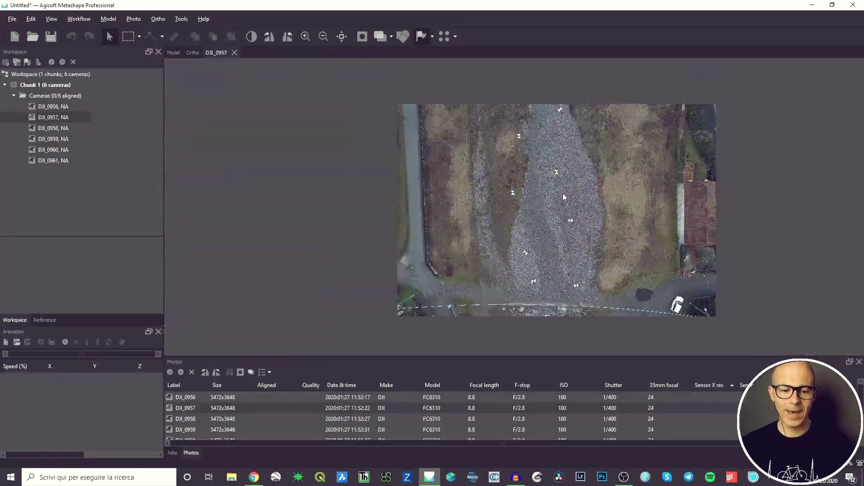
pyautogui.scroll(8, 603, 180)
pyautogui.moveTo(462, 201); pyautogui.dragTo(737, 310)
pyautogui.moveTo(655, 201); pyautogui.dragTo(299, 229)
pyautogui.scroll(3, 298, 229)
# - Frame several ground targets, zoom back out, and close the DJI_0957 tab
pyautogui.moveTo(317, 153); pyautogui.dragTo(486, 201)
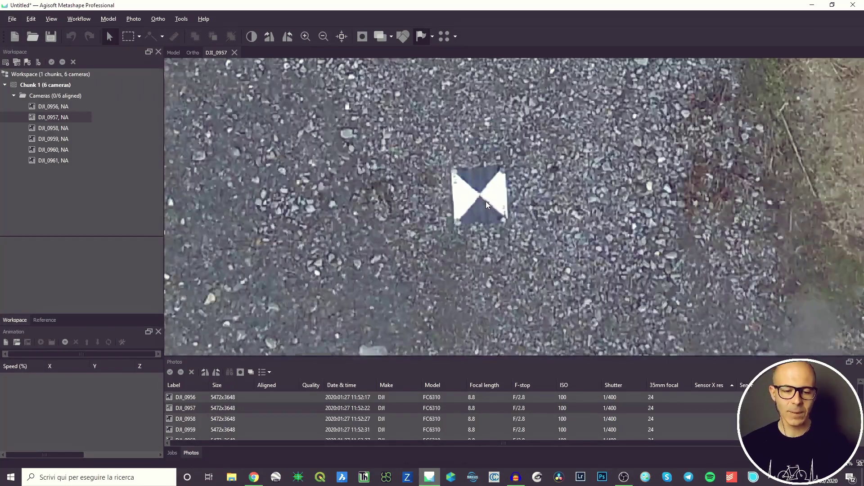
pyautogui.scroll(-3, 485, 201)
pyautogui.moveTo(443, 168); pyautogui.dragTo(544, 241)
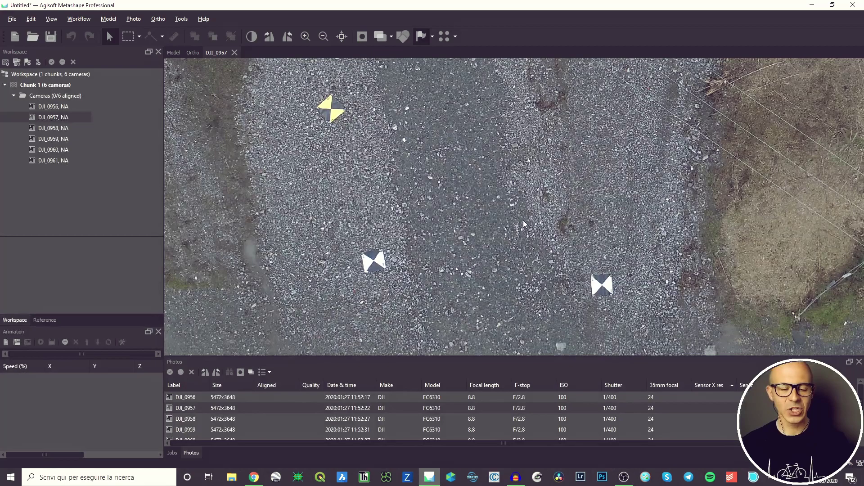
pyautogui.scroll(-6, 523, 220)
pyautogui.moveTo(517, 115); pyautogui.dragTo(495, 182)
pyautogui.scroll(-2, 558, 171)
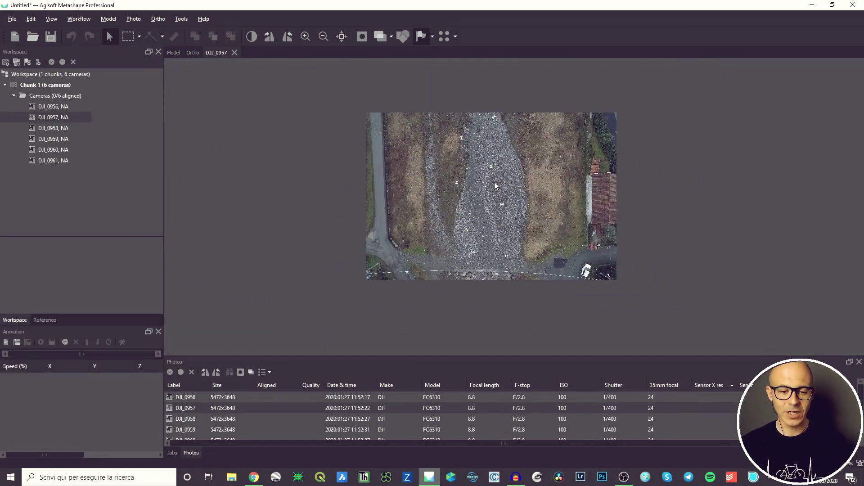
pyautogui.click(234, 52)
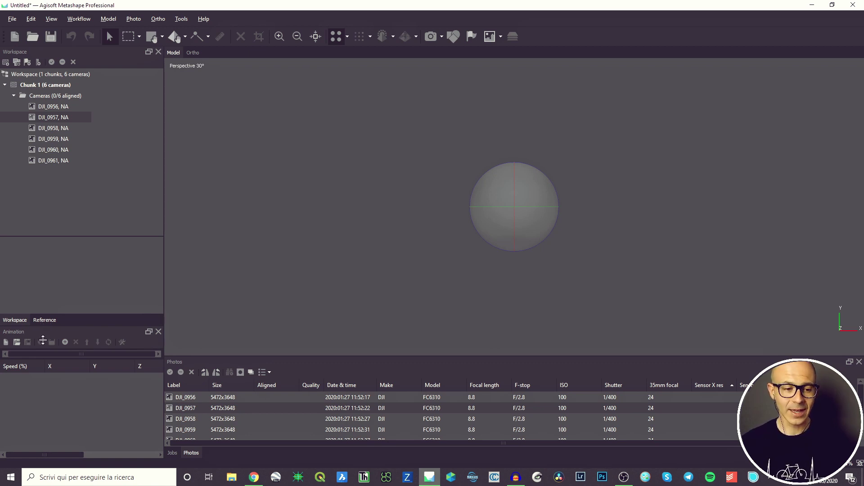
# - Show the Reference pane with each camera's longitude, latitude and altitude, e.g. DJI_0956 at 26.861 m
pyautogui.click(40, 323)
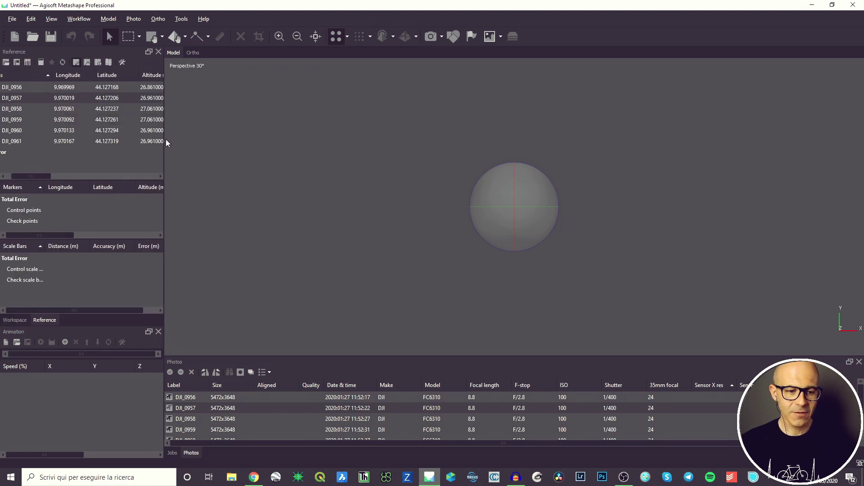
pyautogui.moveTo(164, 142); pyautogui.dragTo(302, 144)
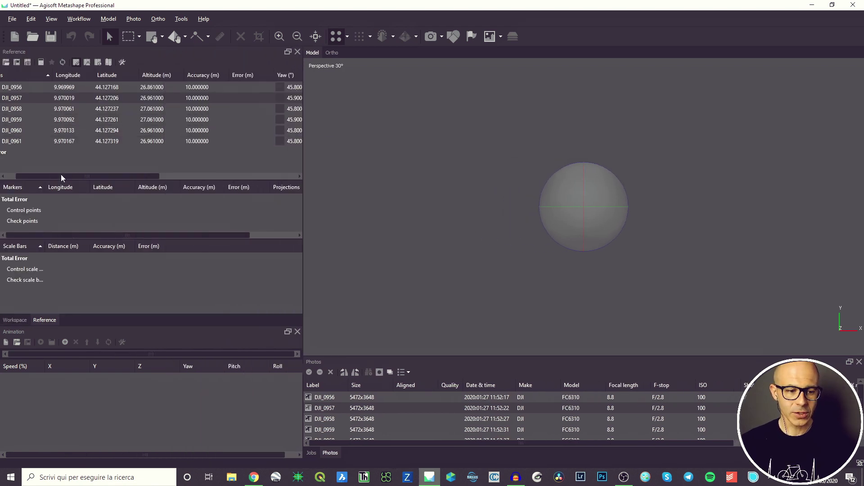
pyautogui.click(15, 320)
pyautogui.click(43, 320)
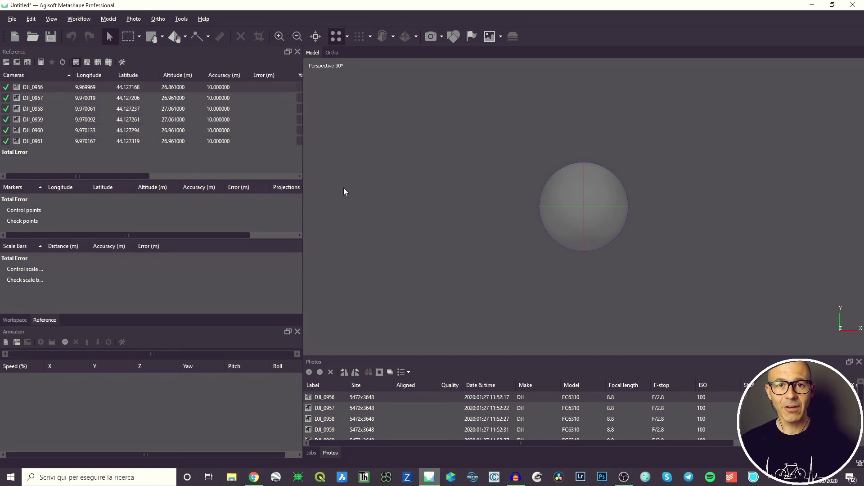
pyautogui.moveTo(303, 155); pyautogui.dragTo(173, 148)
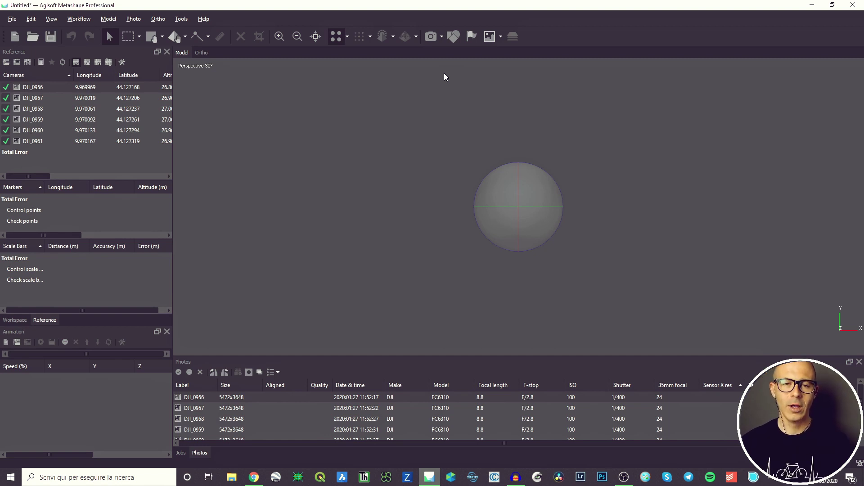
# - Show the six camera positions, orbit the Model view around them, and enlarge the Photos pane
pyautogui.click(431, 37)
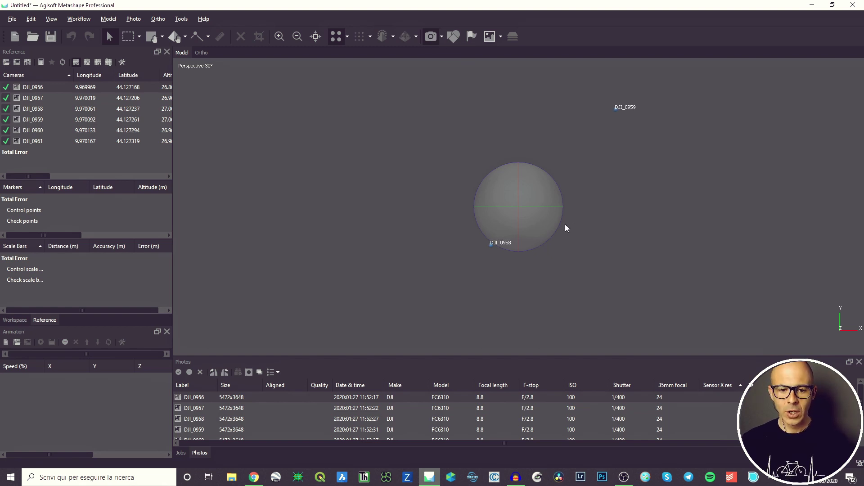
pyautogui.moveTo(536, 228); pyautogui.dragTo(507, 232)
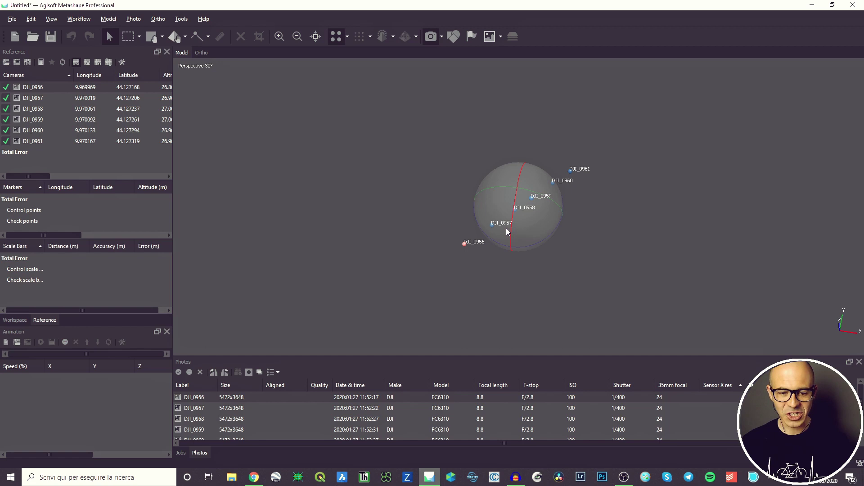
pyautogui.scroll(3, 517, 209)
pyautogui.moveTo(519, 209)
pyautogui.mouseDown()
pyautogui.moveTo(506, 211)
pyautogui.moveTo(518, 226)
pyautogui.moveTo(524, 215)
pyautogui.mouseUp()
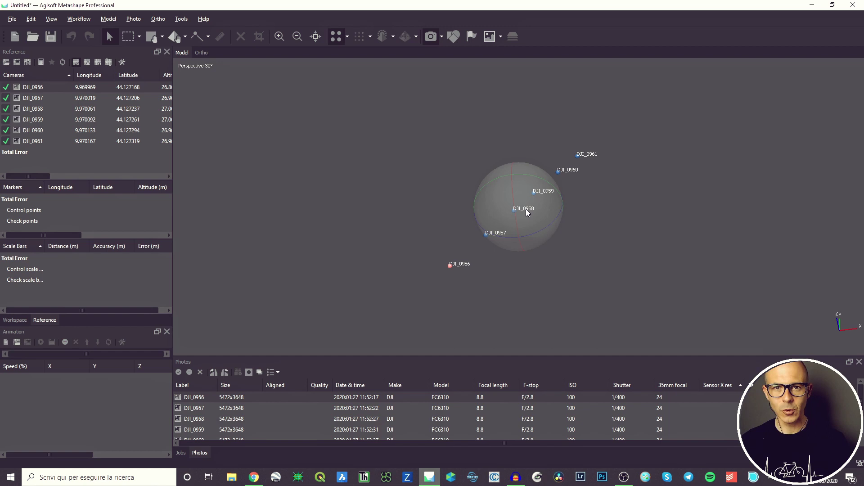
pyautogui.moveTo(526, 212); pyautogui.dragTo(504, 236)
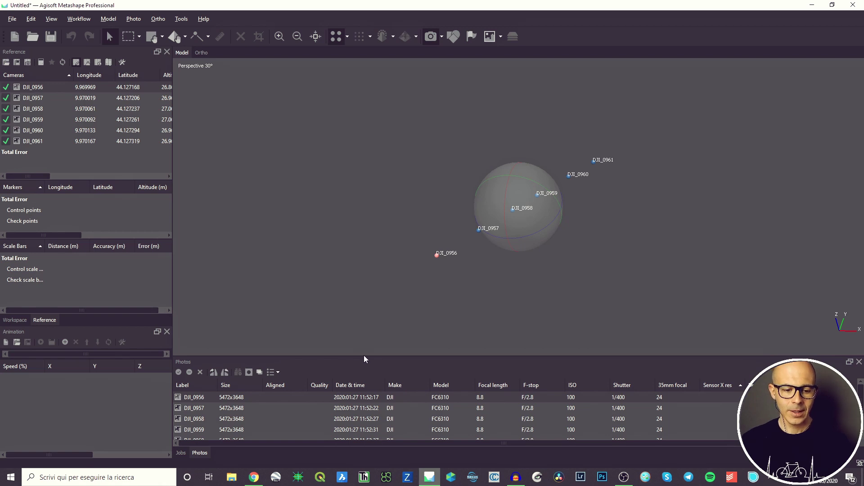
pyautogui.moveTo(365, 356); pyautogui.dragTo(360, 255)
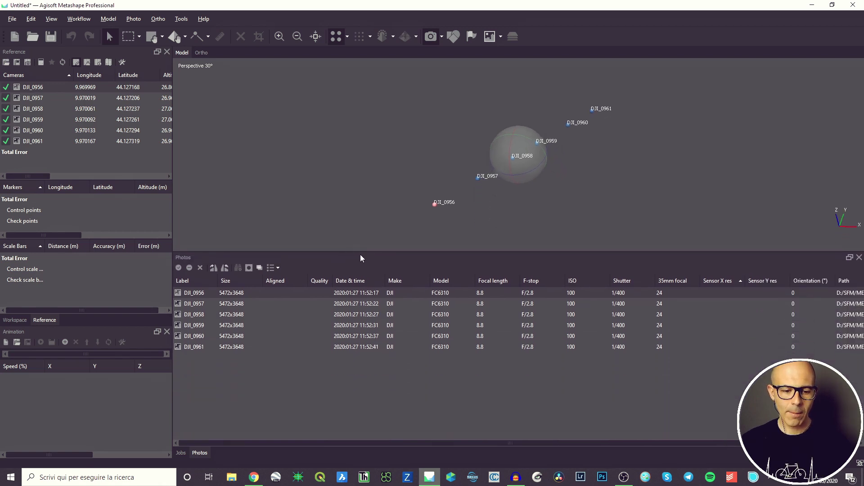
# - Switch the Photos pane to Large Icons and remove camera DJI_0961
pyautogui.click(278, 267)
pyautogui.click(289, 278)
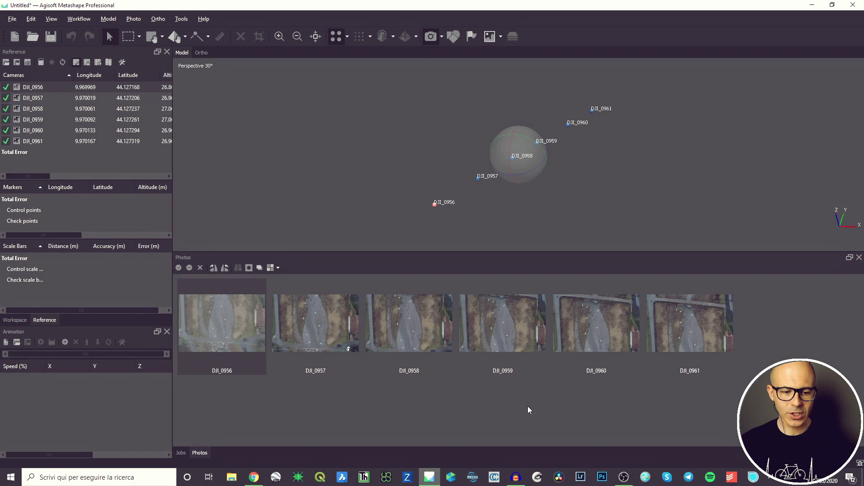
pyautogui.rightClick(696, 324)
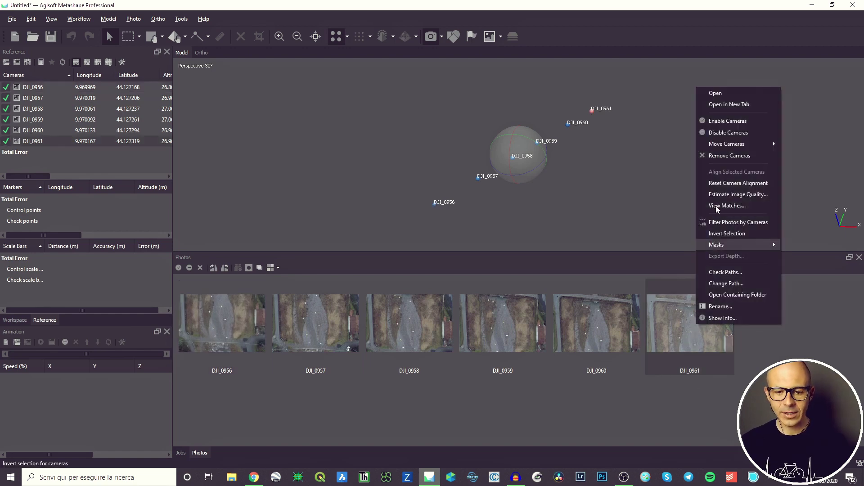
pyautogui.click(729, 156)
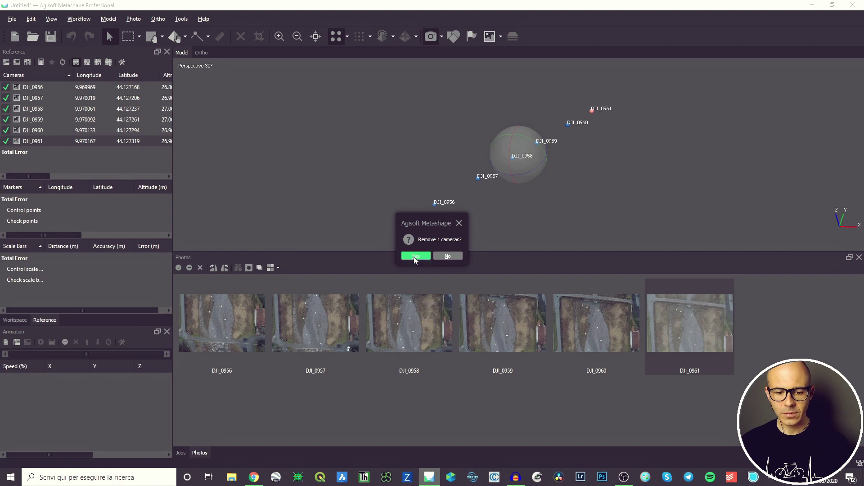
pyautogui.click(415, 256)
# - Remove cameras DJI_0958, DJI_0959 and DJI_0960 together, leaving DJI_0956 and DJI_0957
pyautogui.moveTo(741, 356); pyautogui.dragTo(401, 370)
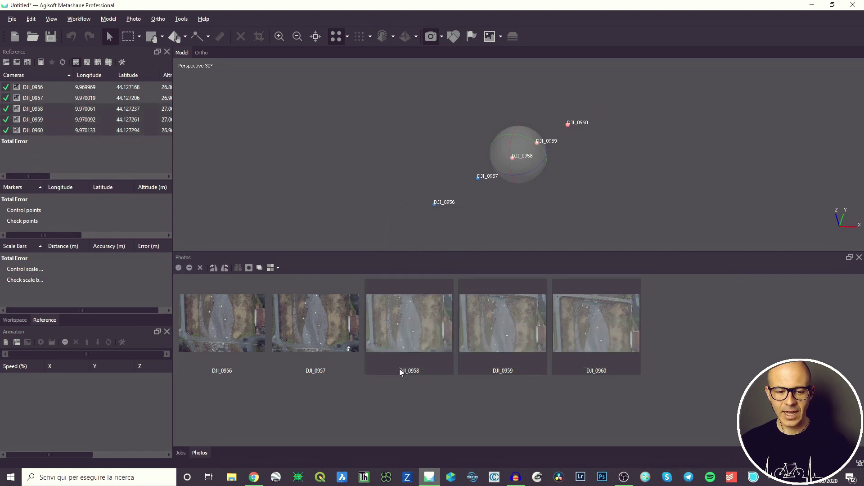
pyautogui.rightClick(605, 335)
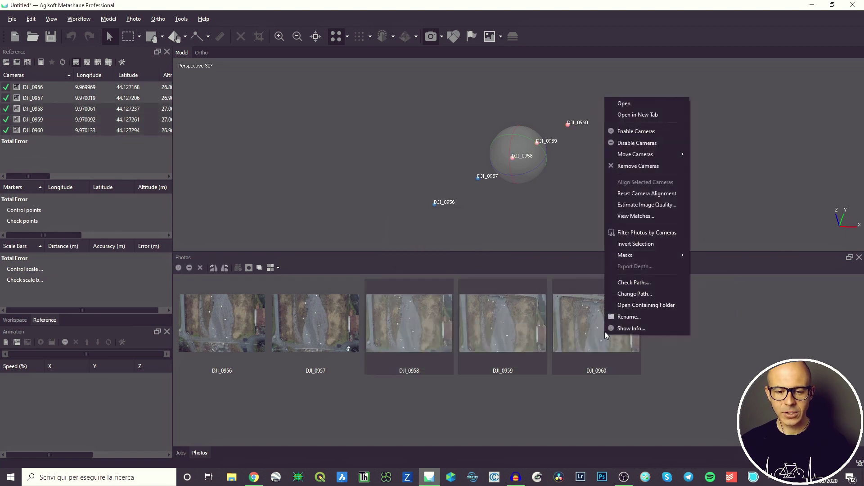
pyautogui.click(654, 166)
pyautogui.click(417, 257)
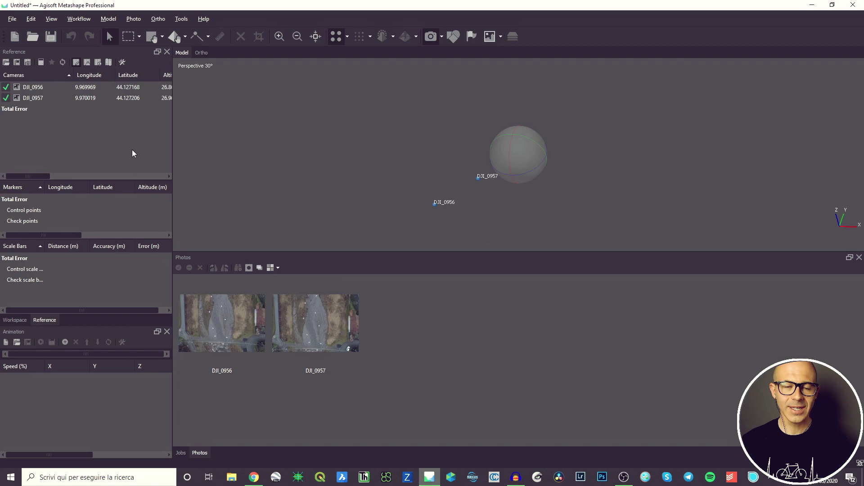
# - Add photos DJI_0958 through DJI_0961 to the chunk via Workflow > Add Photos
pyautogui.click(86, 19)
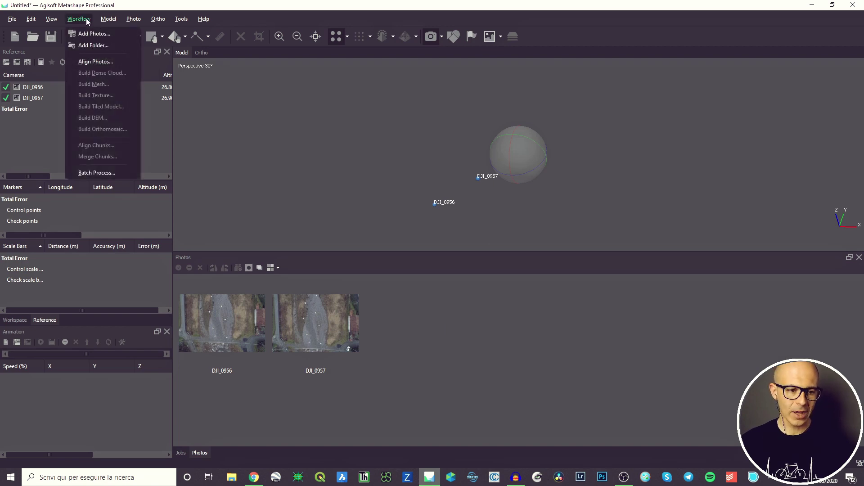
pyautogui.click(94, 34)
pyautogui.moveTo(524, 184); pyautogui.dragTo(350, 116)
pyautogui.click(644, 321)
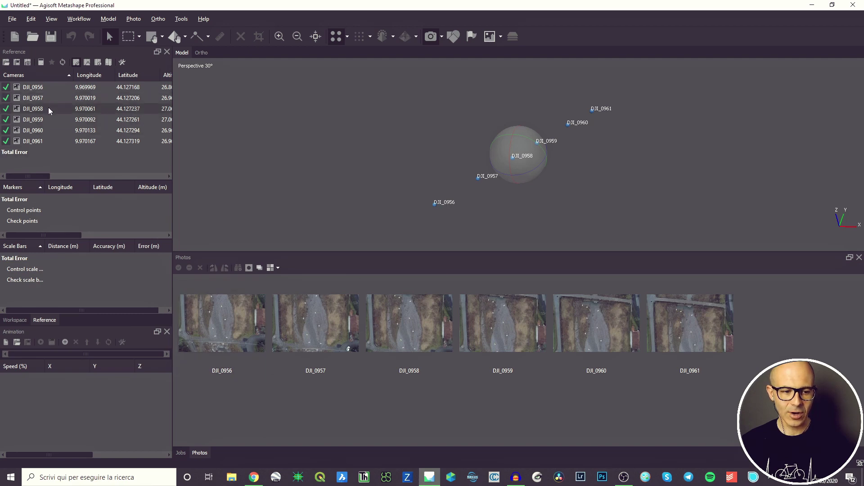
# - Inspect camera positions of DJI_0959, DJI_0958, DJI_0960, DJI_0957 and DJI_0961 in the Model view
pyautogui.click(512, 334)
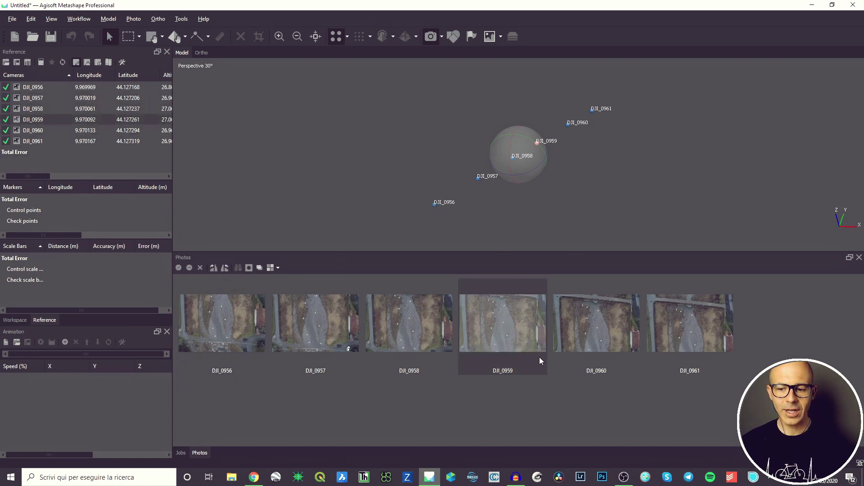
pyautogui.moveTo(555, 165)
pyautogui.mouseDown()
pyautogui.moveTo(525, 243)
pyautogui.moveTo(549, 141)
pyautogui.moveTo(587, 143)
pyautogui.moveTo(521, 182)
pyautogui.moveTo(475, 174)
pyautogui.moveTo(434, 198)
pyautogui.moveTo(440, 177)
pyautogui.moveTo(397, 185)
pyautogui.moveTo(454, 179)
pyautogui.moveTo(370, 197)
pyautogui.mouseUp()
pyautogui.moveTo(436, 191); pyautogui.dragTo(441, 179)
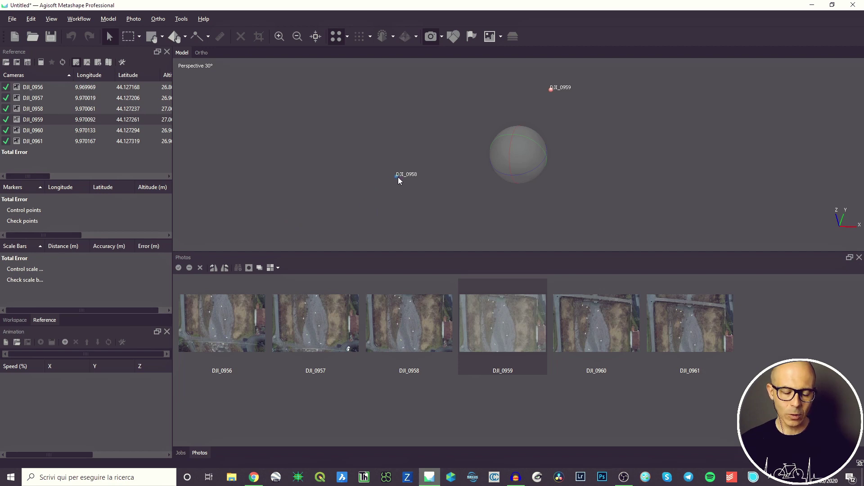
pyautogui.moveTo(398, 176); pyautogui.dragTo(468, 98)
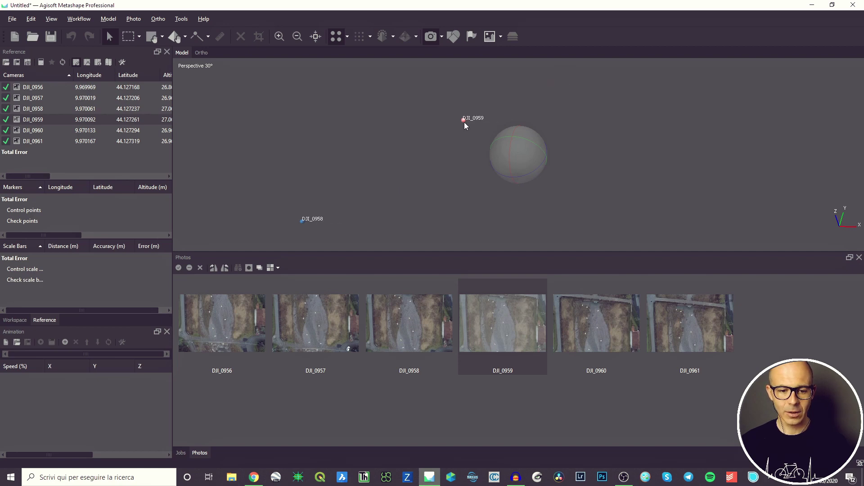
pyautogui.click(601, 342)
pyautogui.click(45, 95)
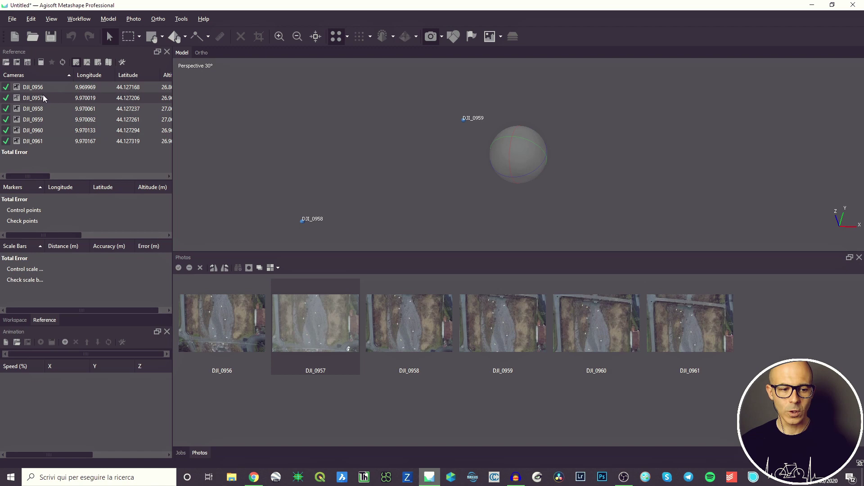
pyautogui.click(715, 316)
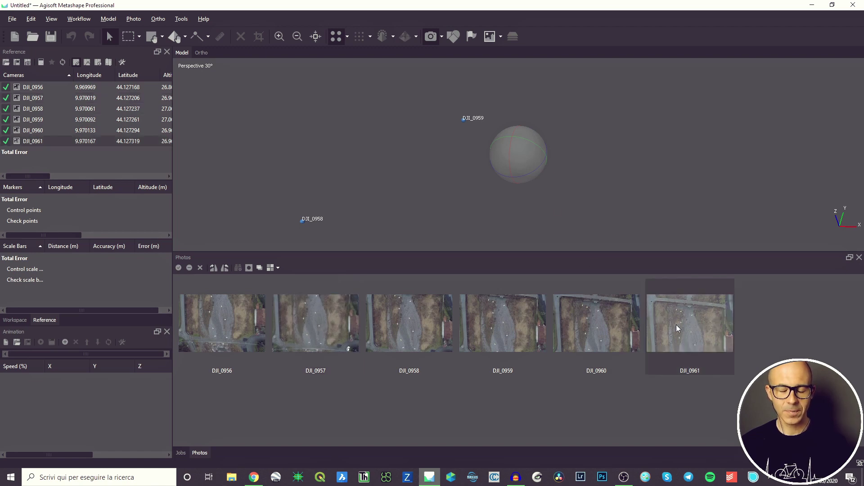